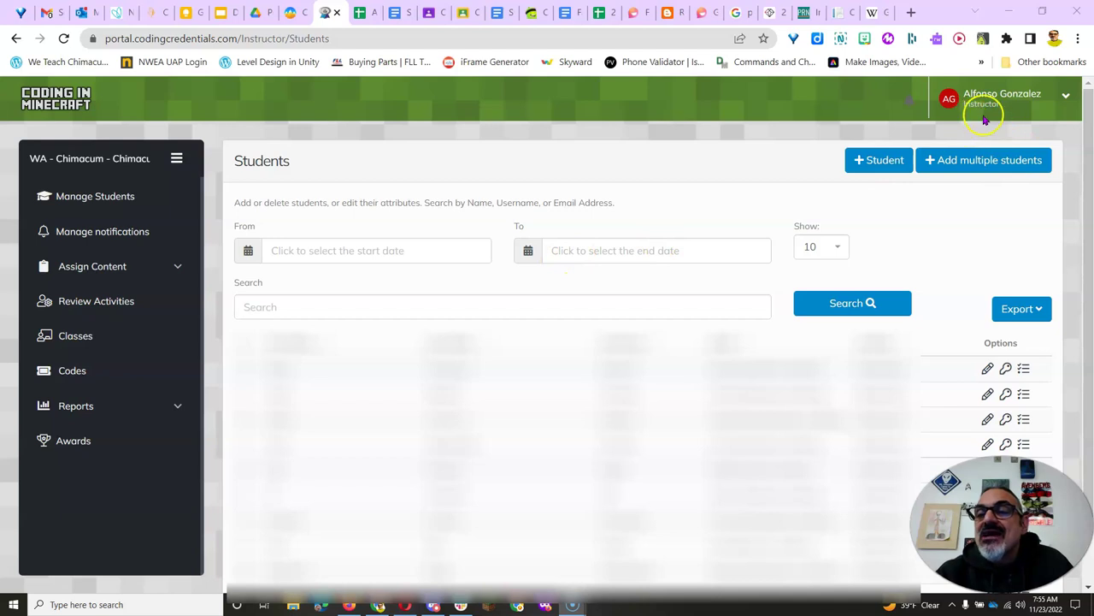
Step: Filter Review Activities to Submitted status and expand the MakeCode v3.0 course row
left_click(86, 301)
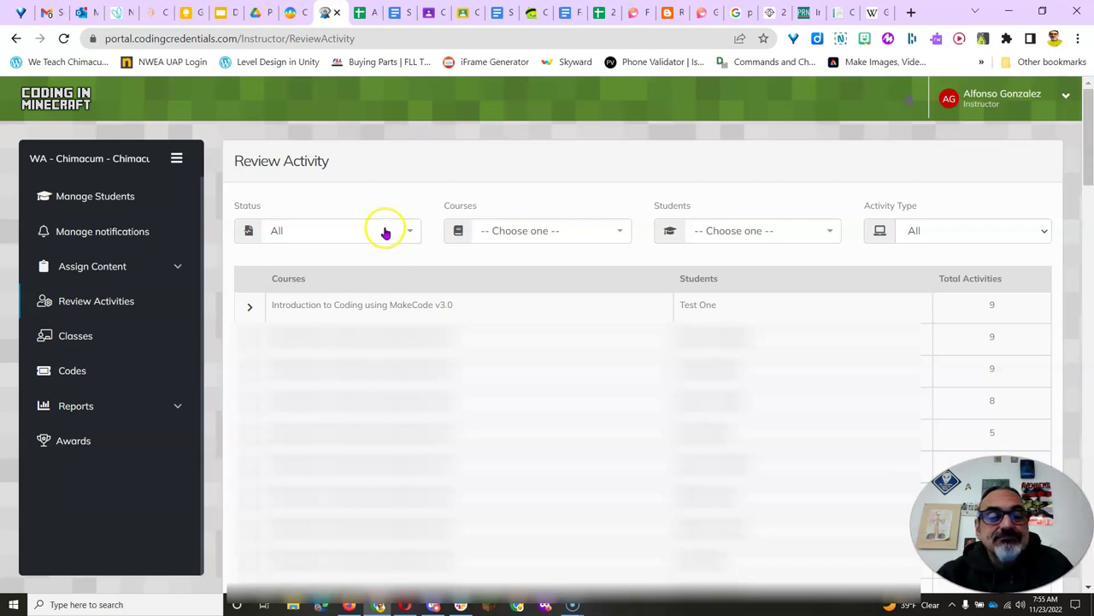
left_click(385, 233)
left_click(323, 334)
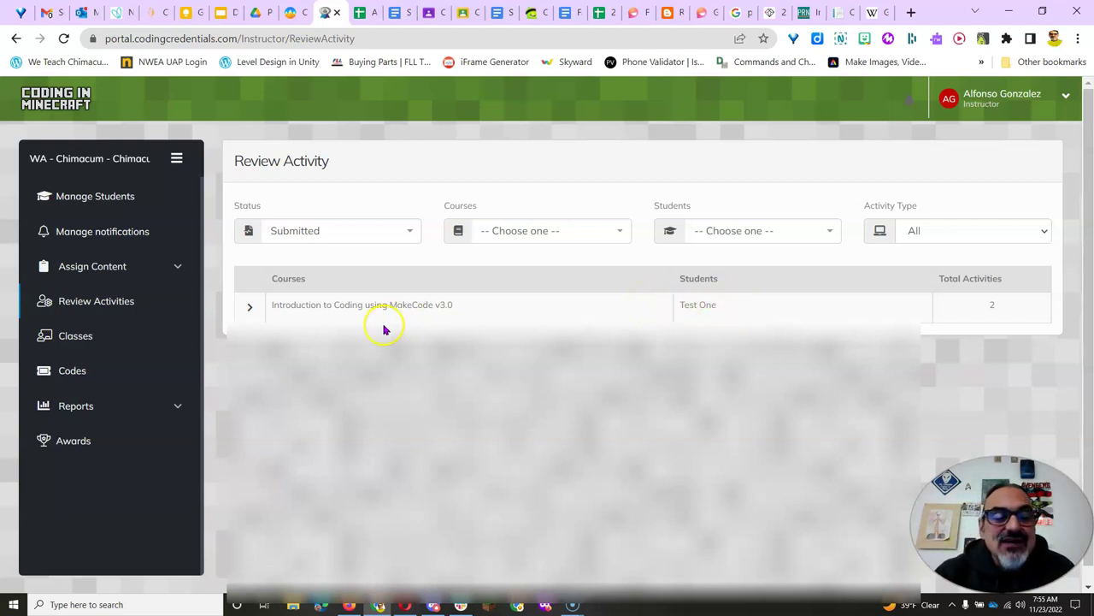
left_click(249, 307)
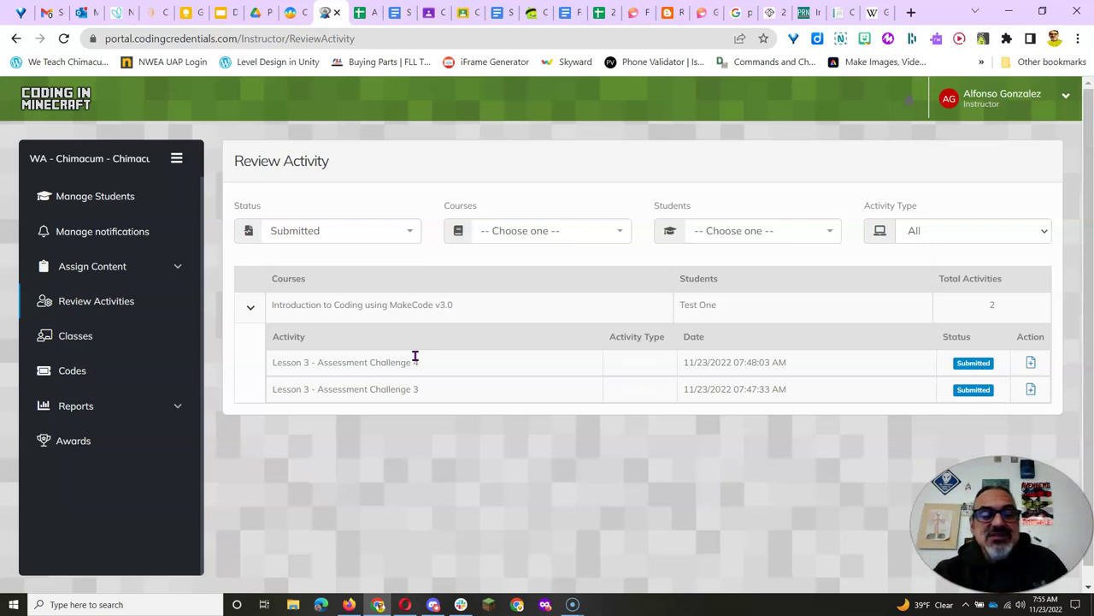
Step: Open grading for Lesson 3 - Assessment Challenge 3 and view its enlarged Minecraft screenshot evidence
left_click(1031, 389)
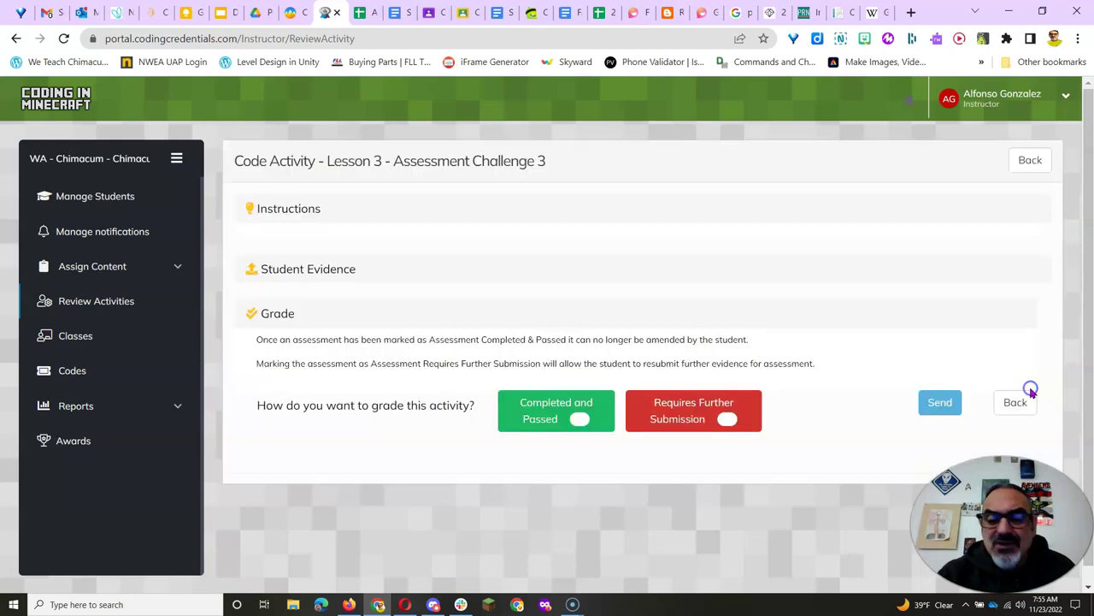
scroll(659, 374, "down", 3)
mouse_move(332, 325)
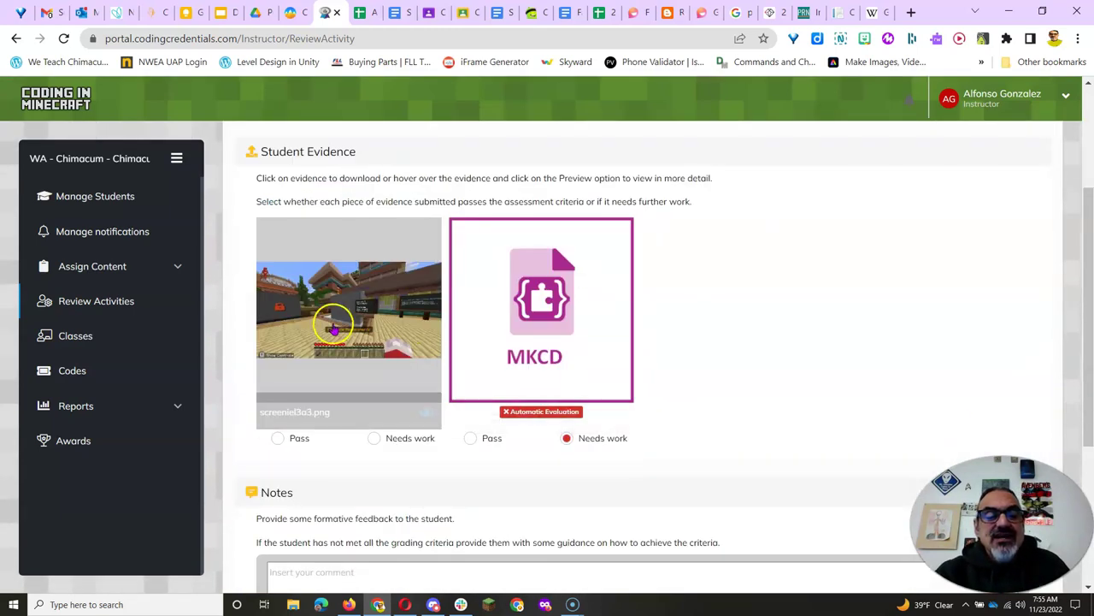
mouse_move(562, 305)
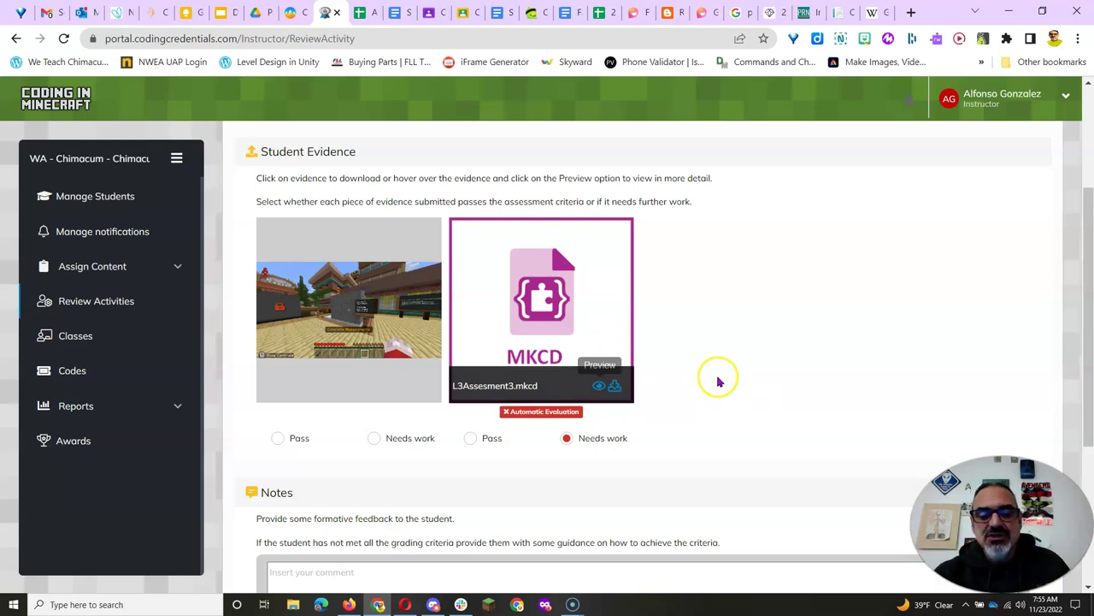
mouse_move(564, 359)
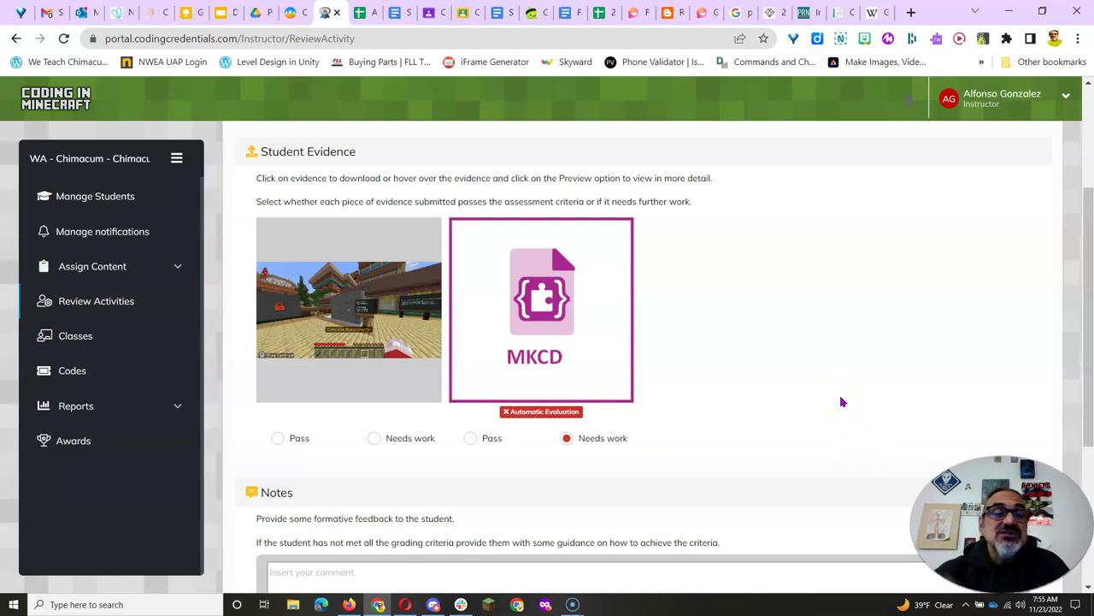
left_click(779, 377)
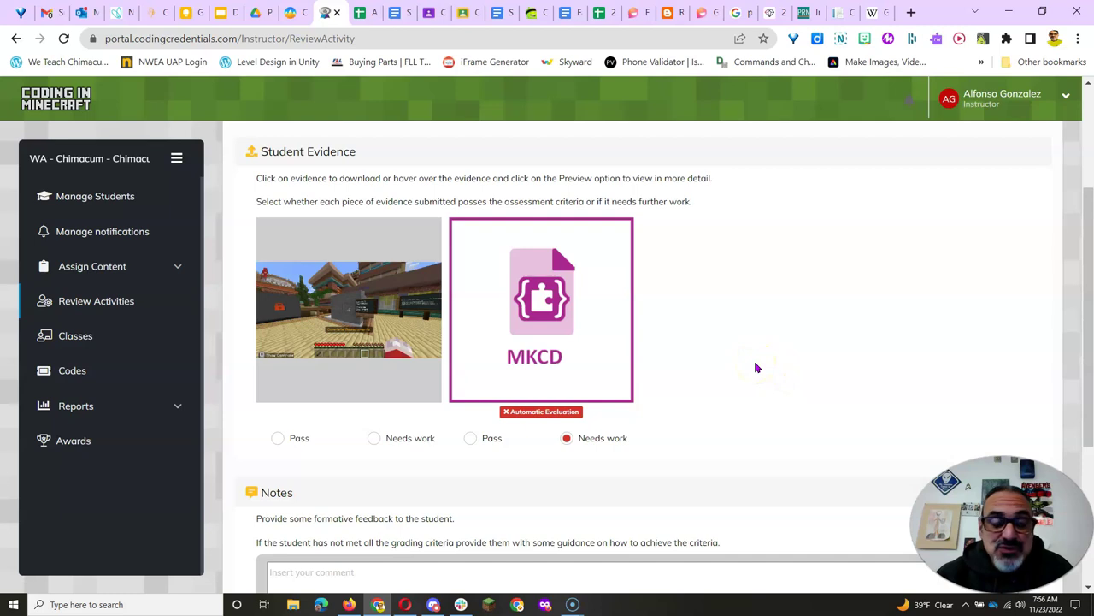
mouse_move(615, 373)
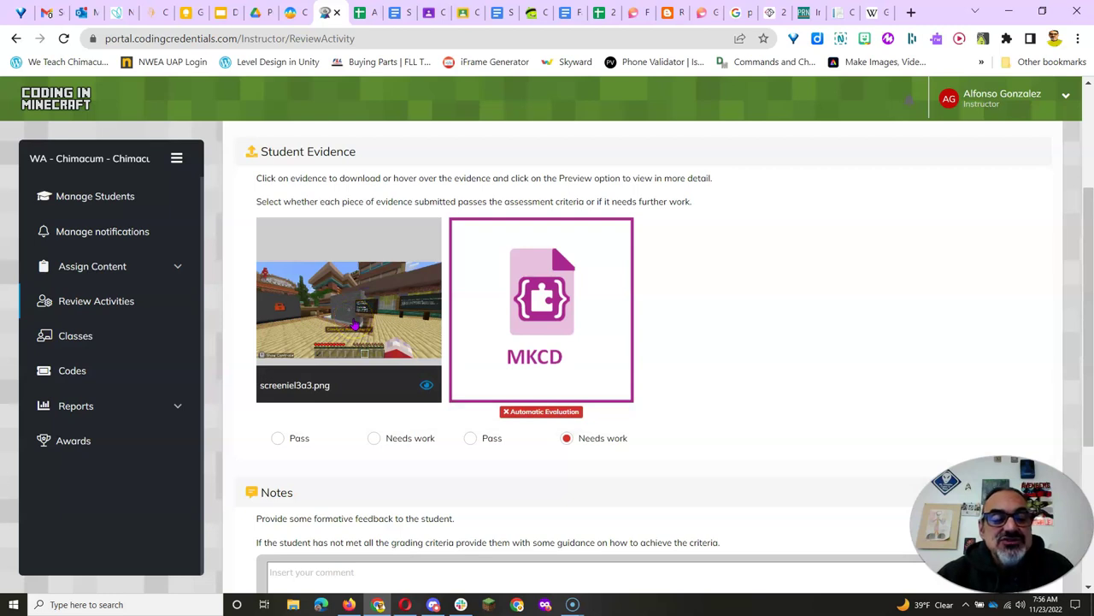
left_click(426, 385)
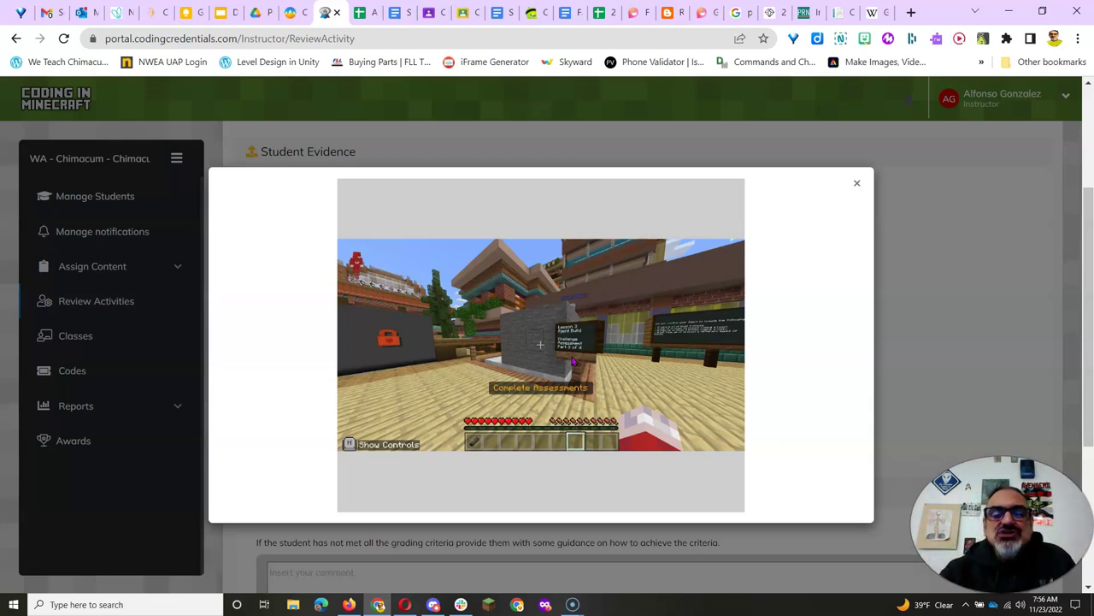
left_click(857, 182)
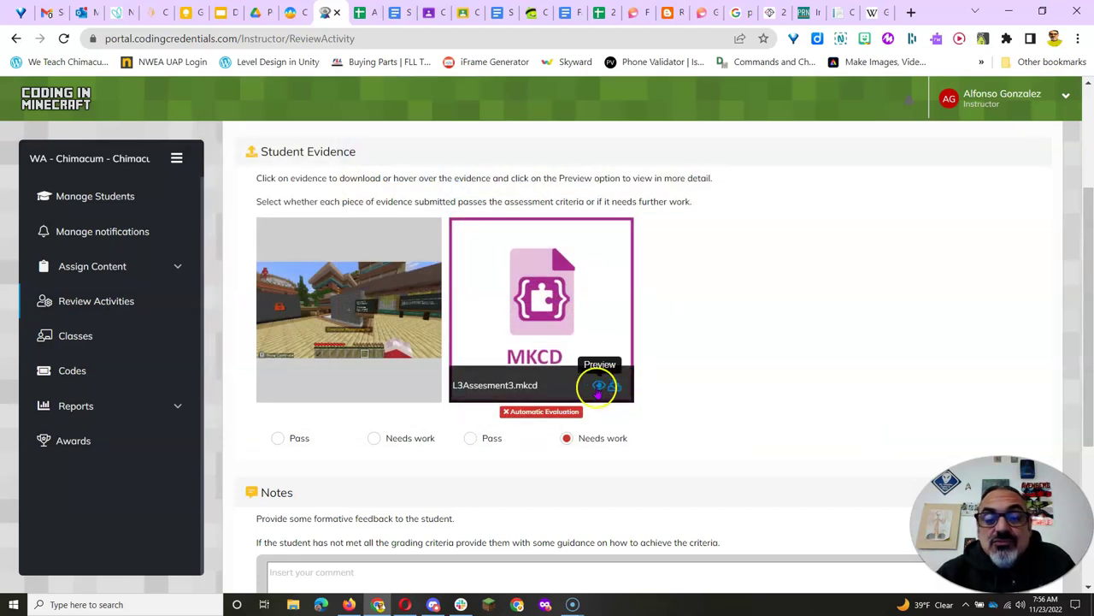
Step: View L3Assesment3.mkcd with the code blocks shrunk six steps, and mark it Pass
left_click(599, 385)
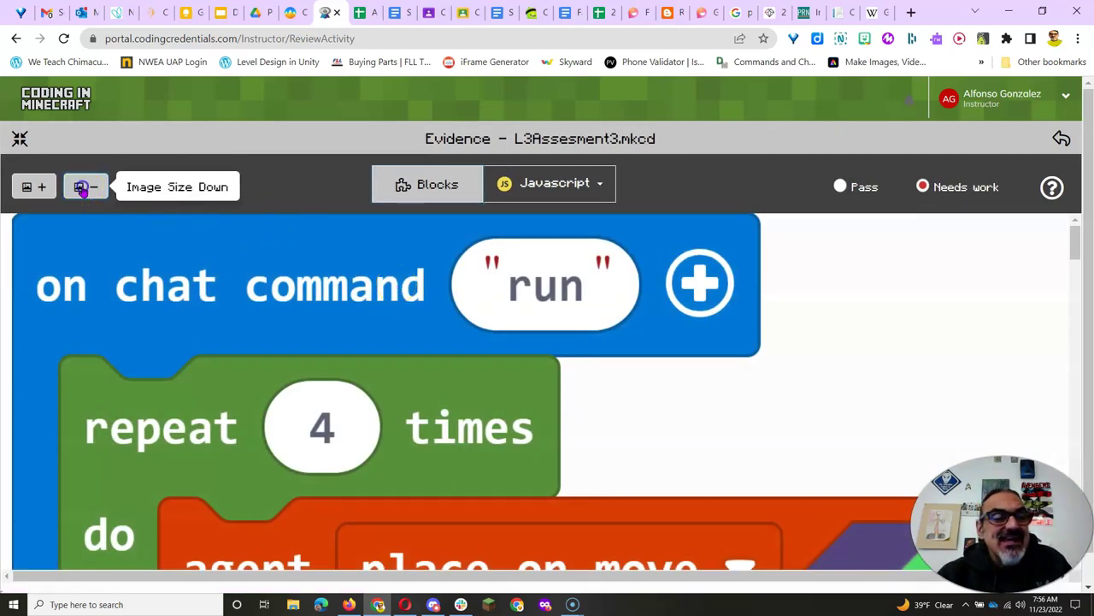
left_click(82, 189)
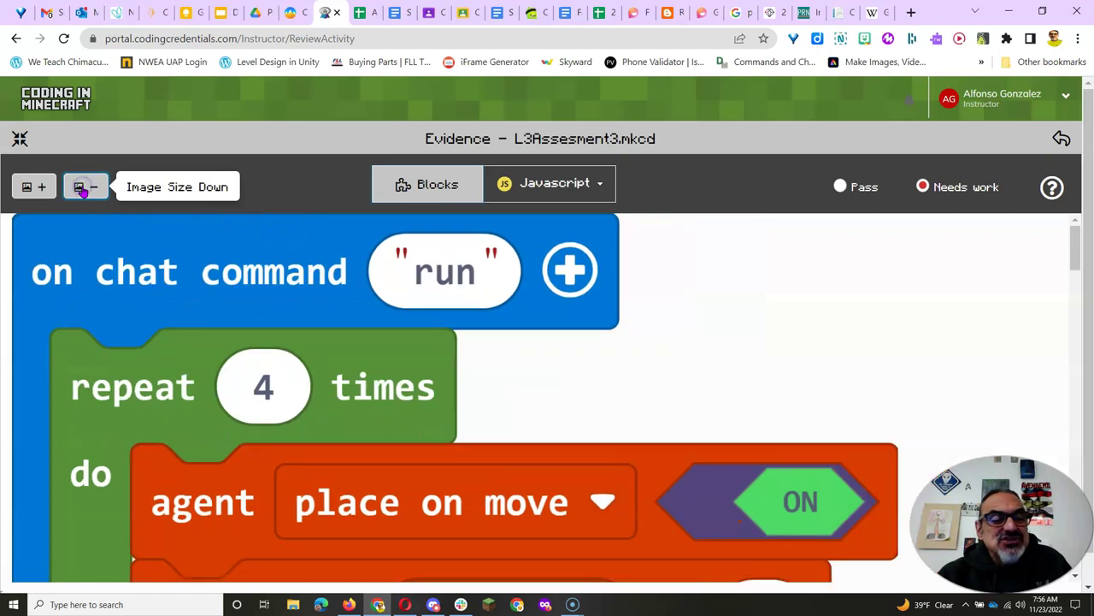
left_click(82, 189)
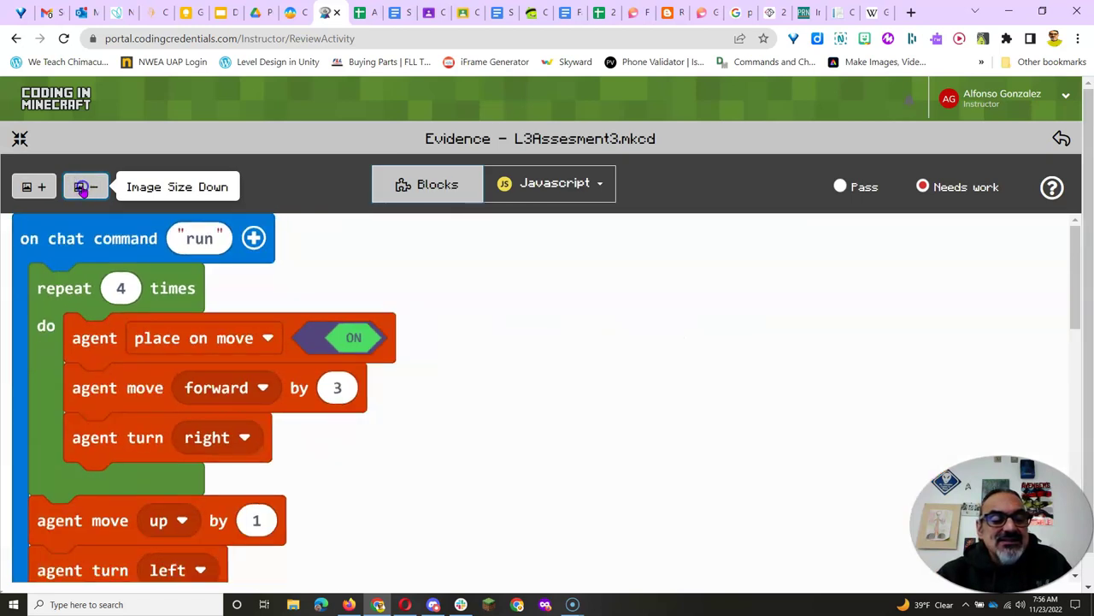
left_click(82, 189)
left_click(83, 189)
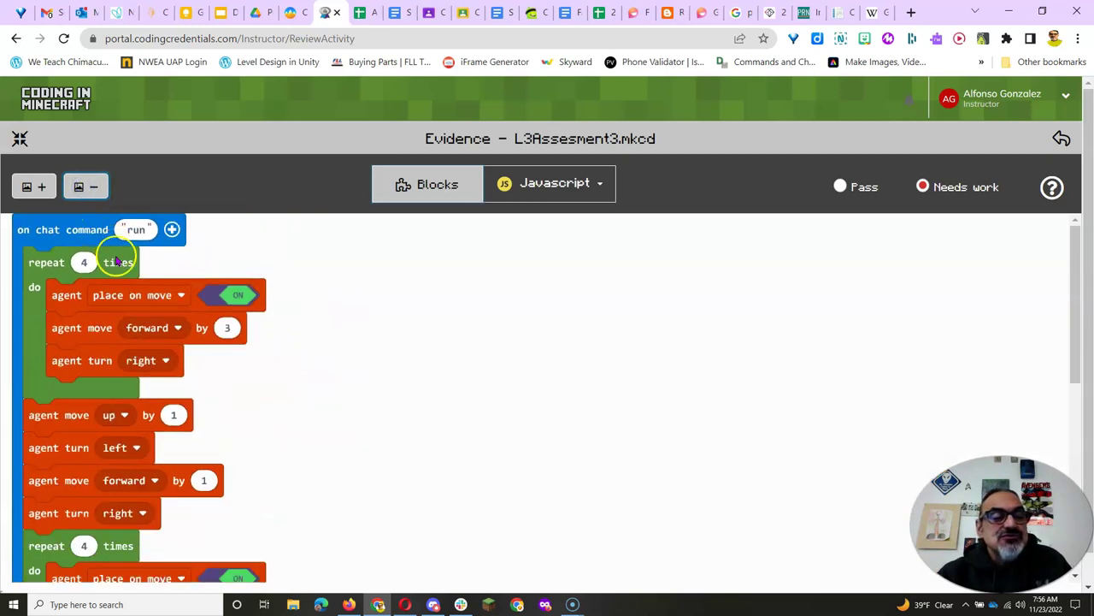
left_click(94, 190)
left_click(94, 189)
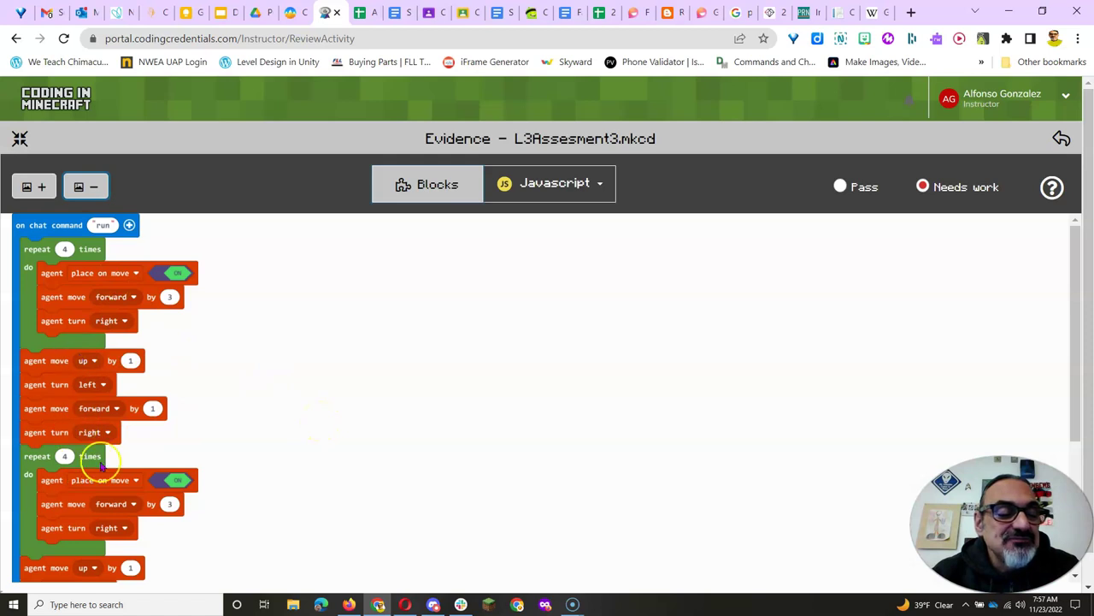
left_click(840, 185)
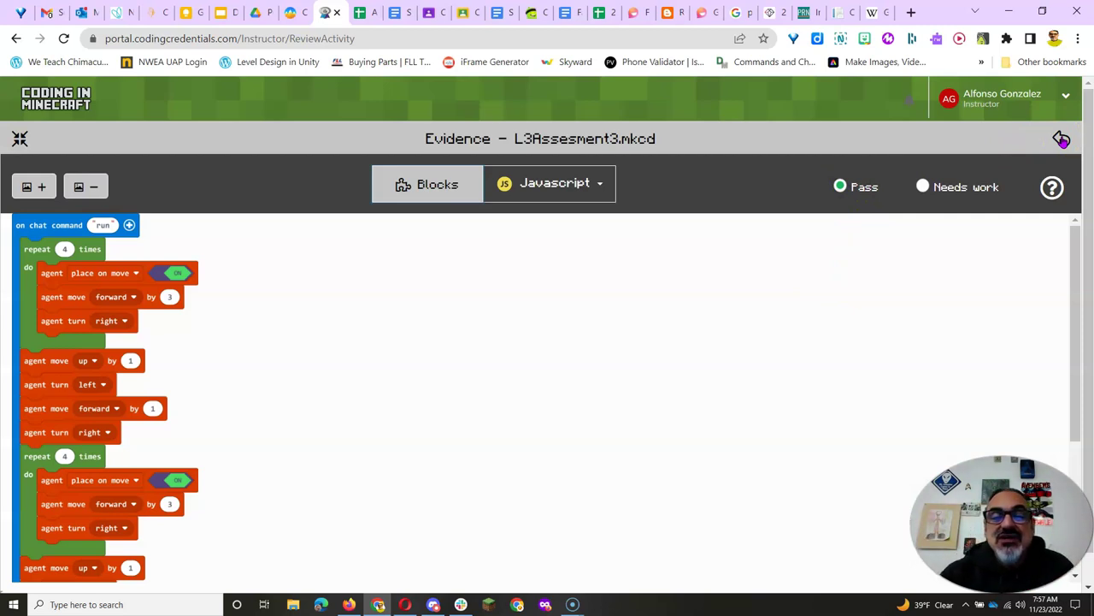
Step: Back on the grading page, mark Challenge 3's screenshot evidence as Pass
left_click(1061, 139)
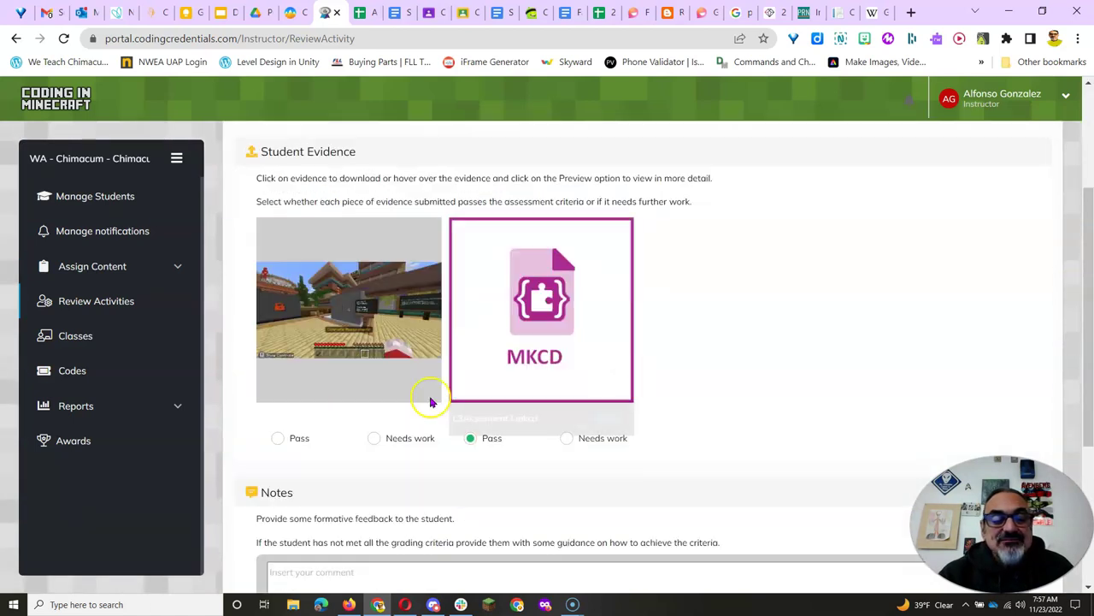
left_click(277, 438)
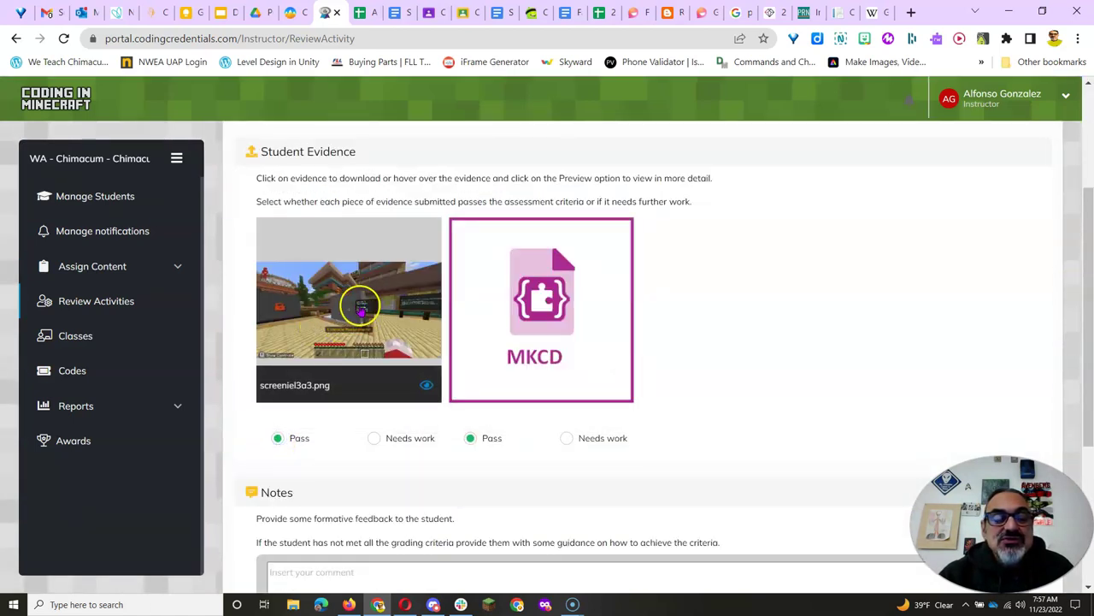
mouse_move(523, 299)
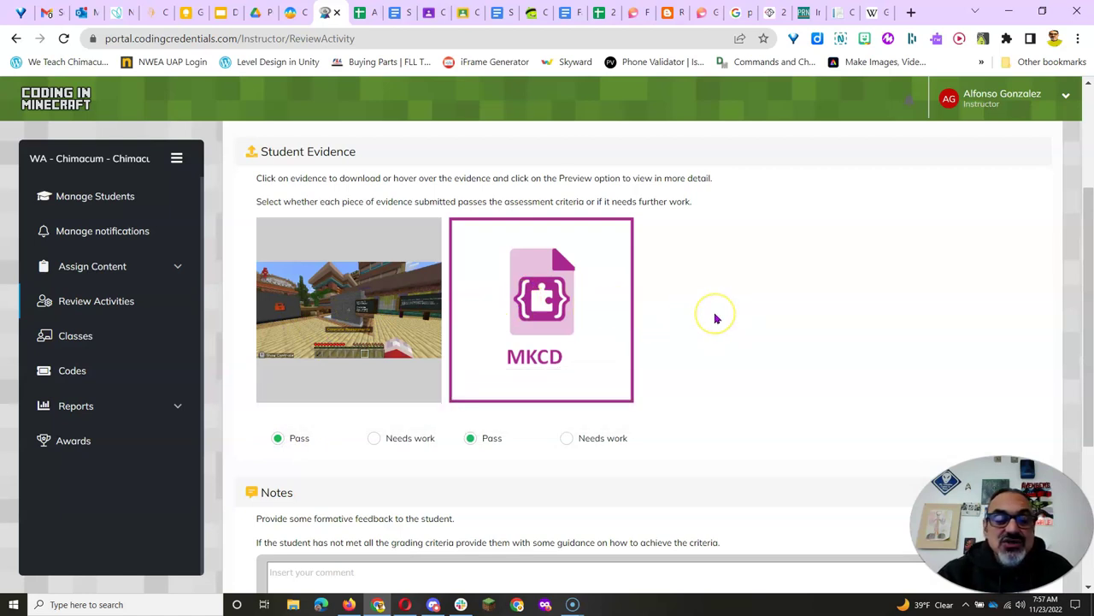
Step: Grade Challenge 3 as Completed and Passed, send it, and return to Review Activity
scroll(717, 316, "down", 2)
scroll(717, 318, "up", 2)
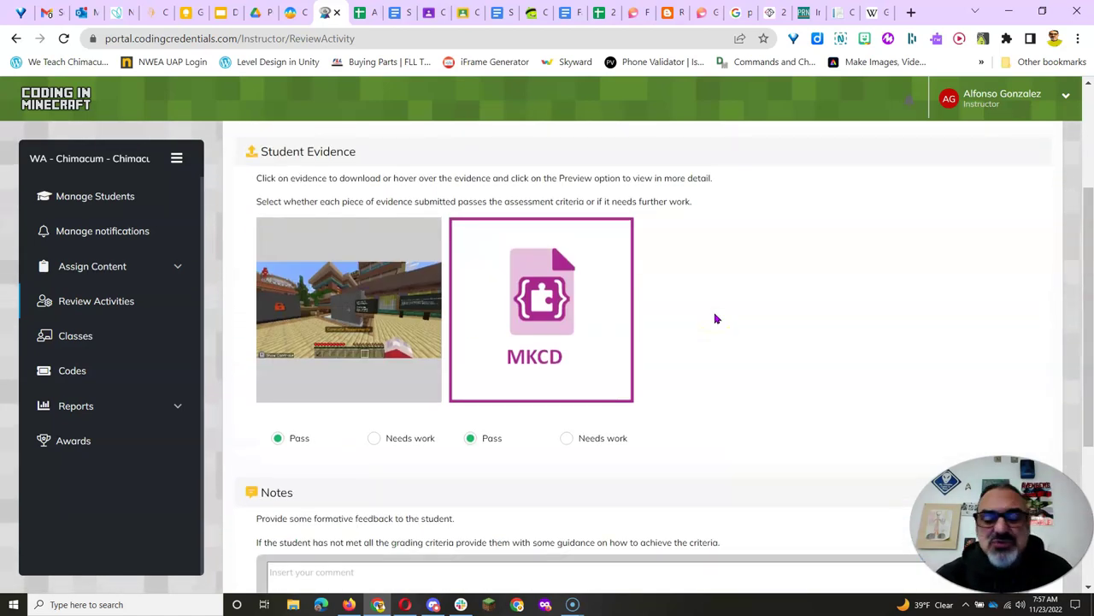
scroll(716, 318, "down", 3)
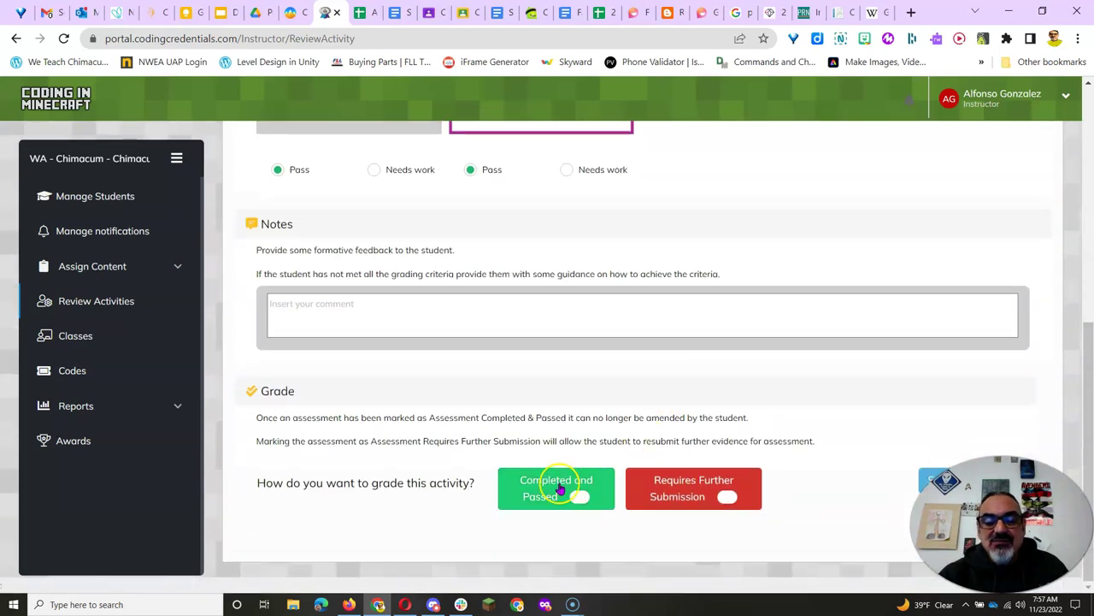
left_click(551, 485)
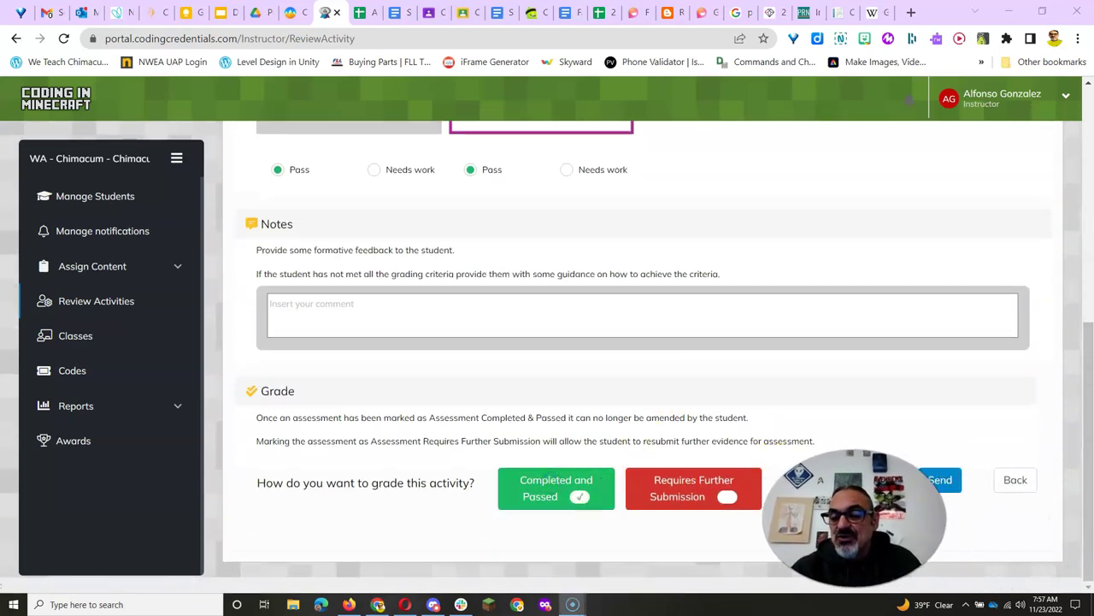
left_click(940, 481)
left_click(1015, 484)
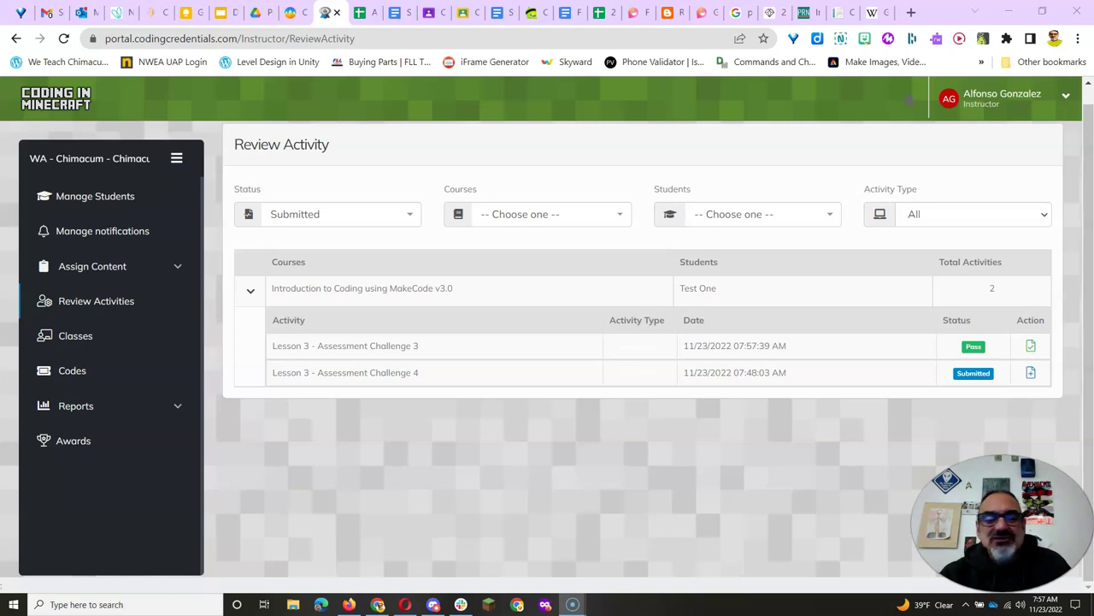
Step: Open Assessment Challenge 4, preview and pass its screenshot, then preview lesson3-assesment4.mkcd
left_click(1031, 373)
scroll(704, 359, "up", 2)
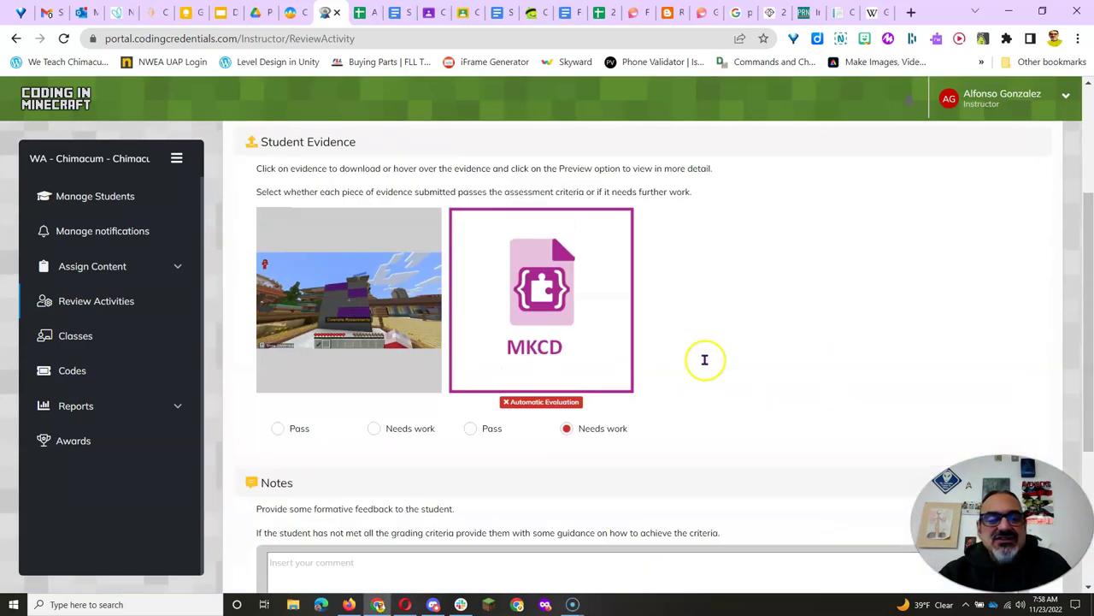
mouse_move(371, 371)
left_click(429, 376)
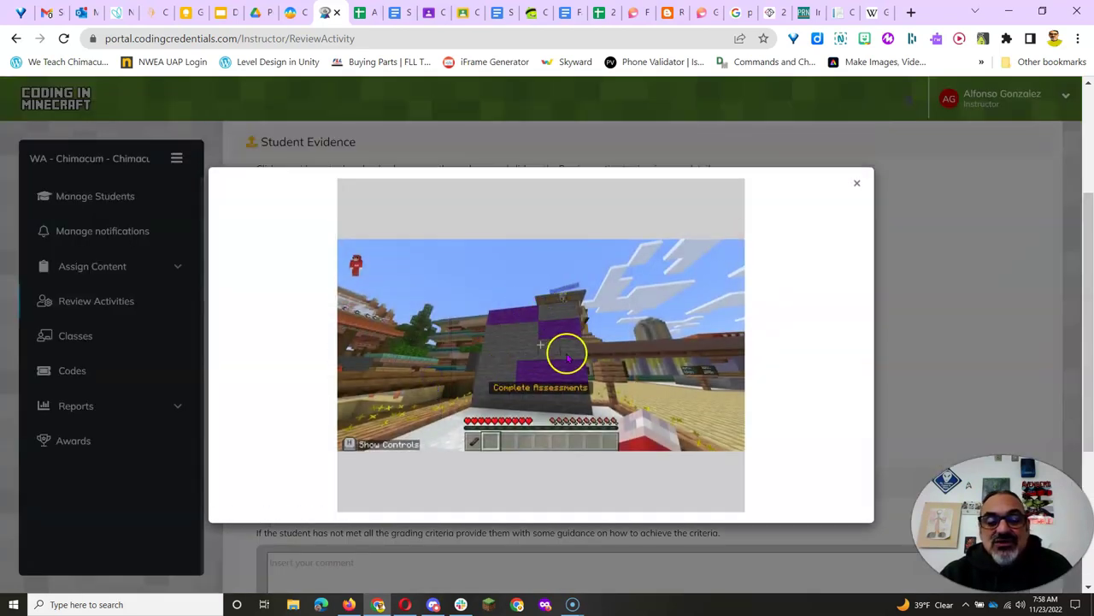
left_click(857, 185)
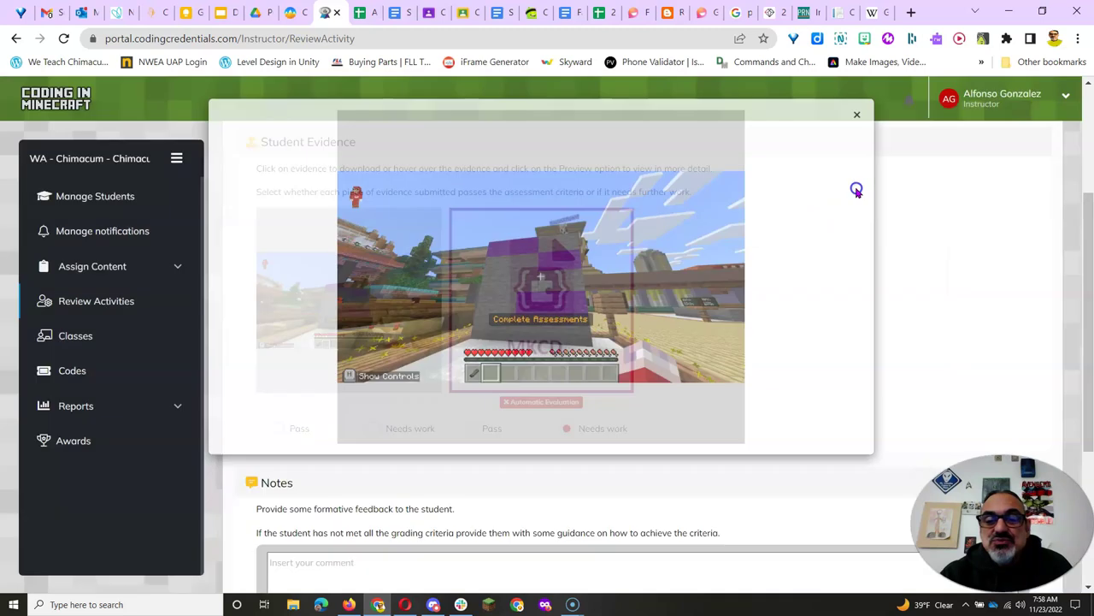
left_click(277, 427)
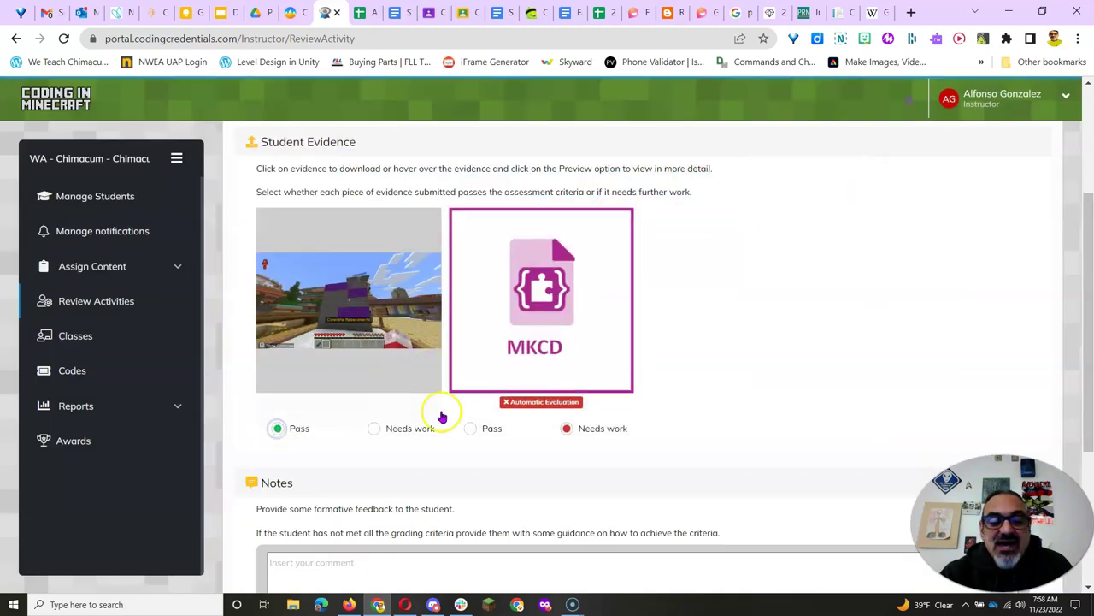
left_click(598, 376)
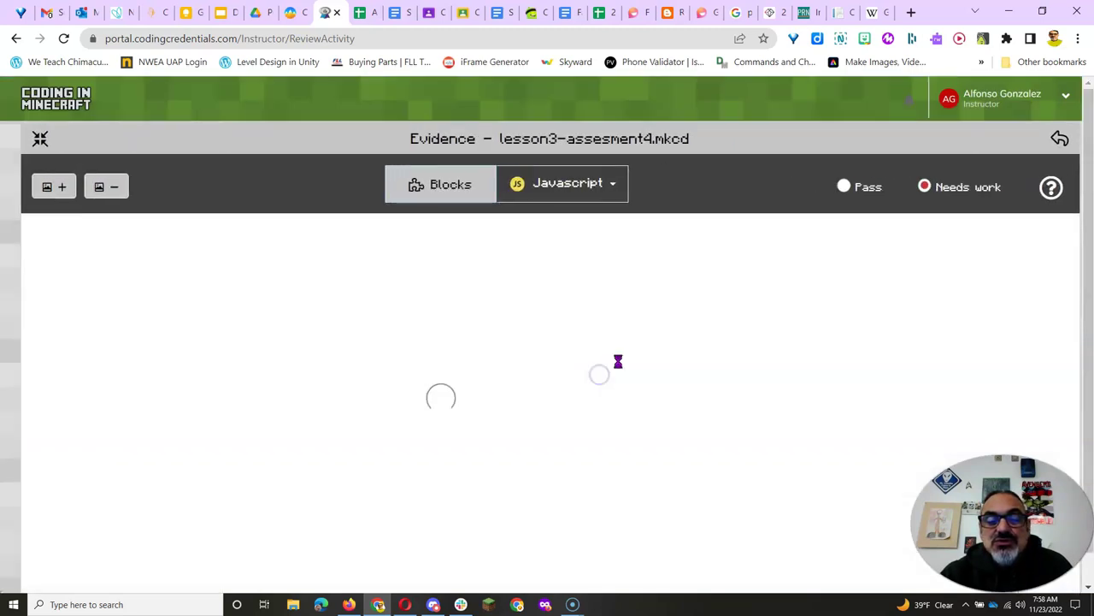
Step: Shrink Challenge 4's code blocks six steps, review them, mark Pass, and return to grading
left_click(92, 187)
left_click(92, 187)
left_click(93, 187)
left_click(92, 187)
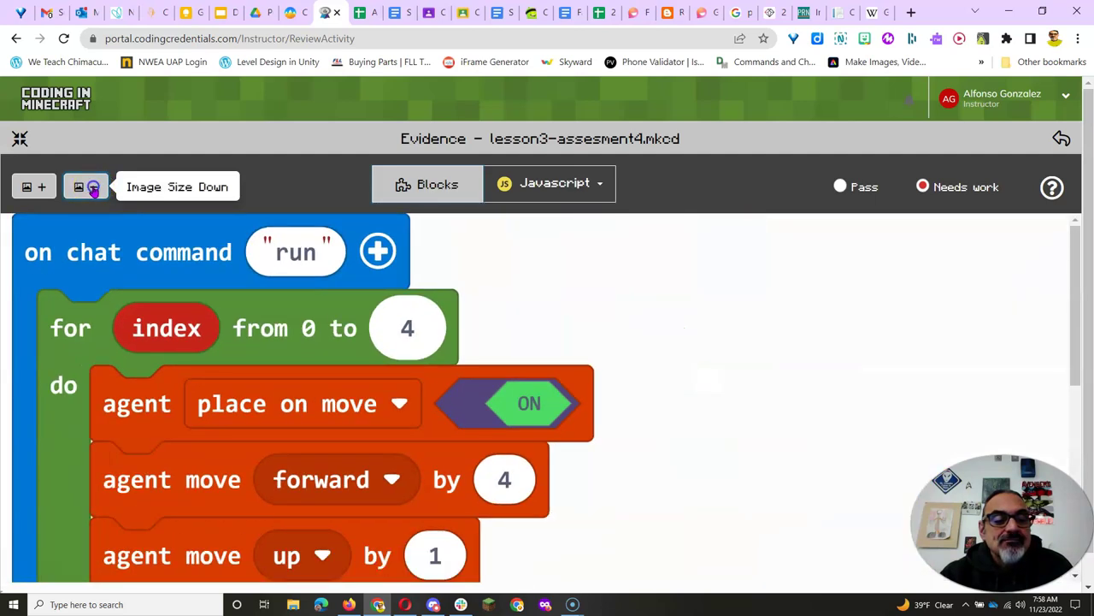
left_click(93, 188)
left_click(92, 188)
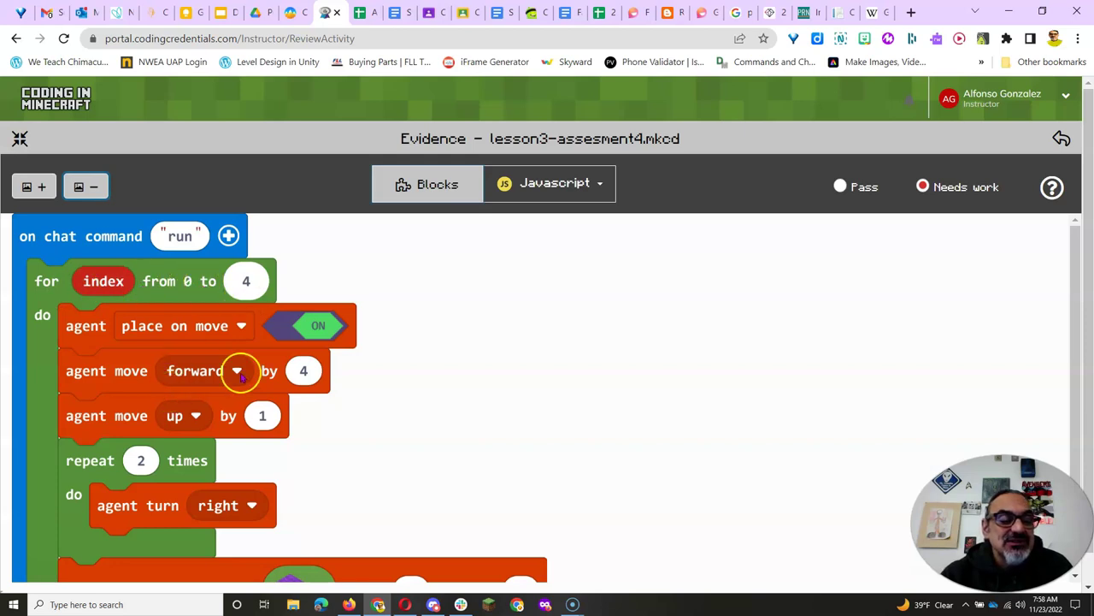
scroll(389, 382, "down", 5)
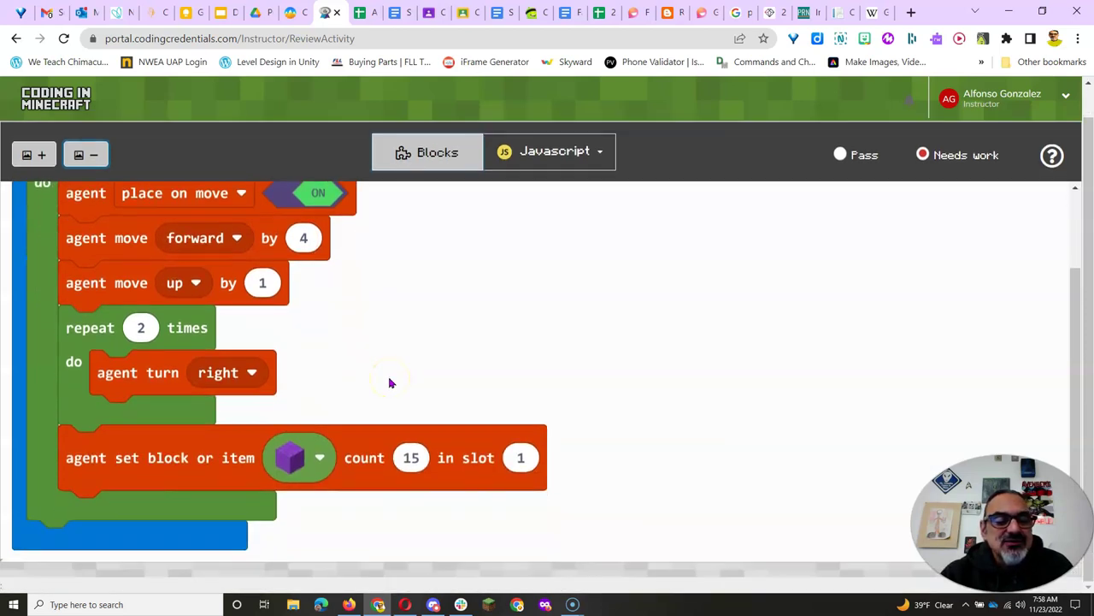
scroll(389, 383, "up", 2)
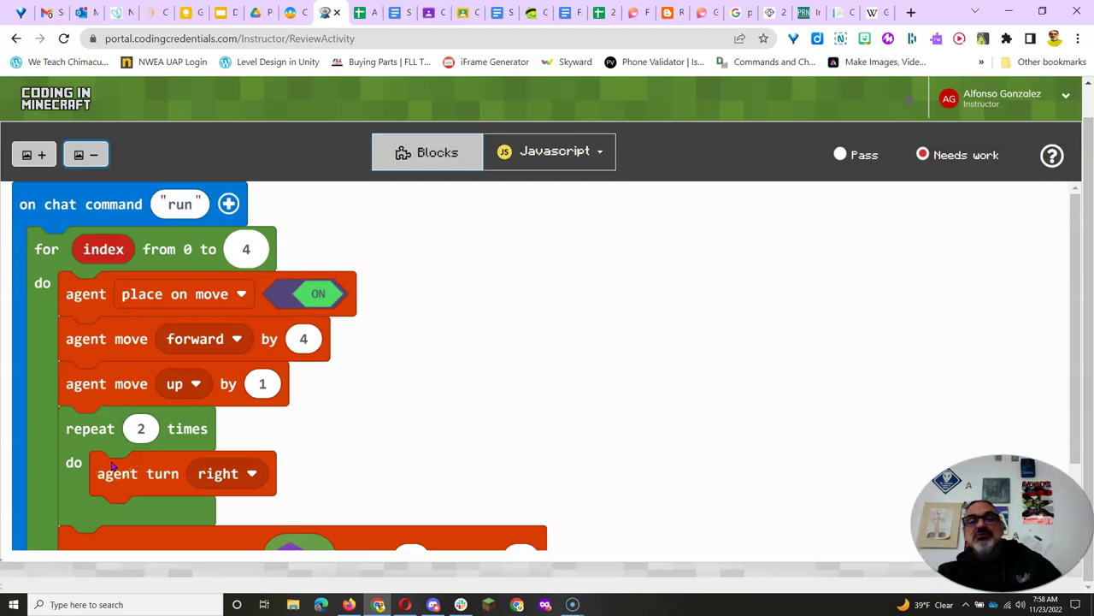
left_click(840, 155)
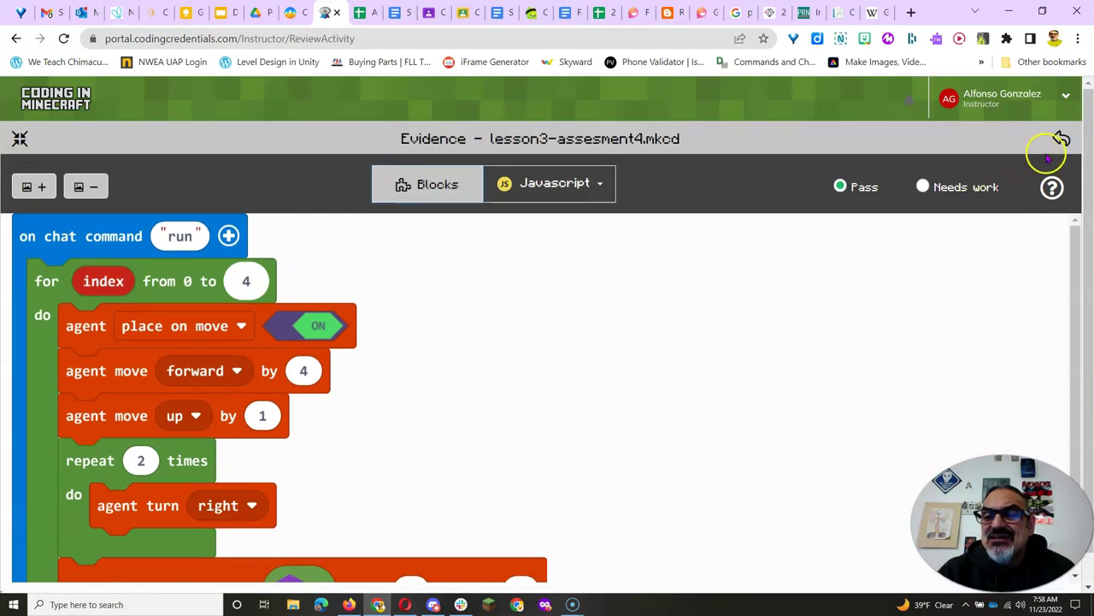
left_click(1060, 140)
scroll(772, 271, "down", 4)
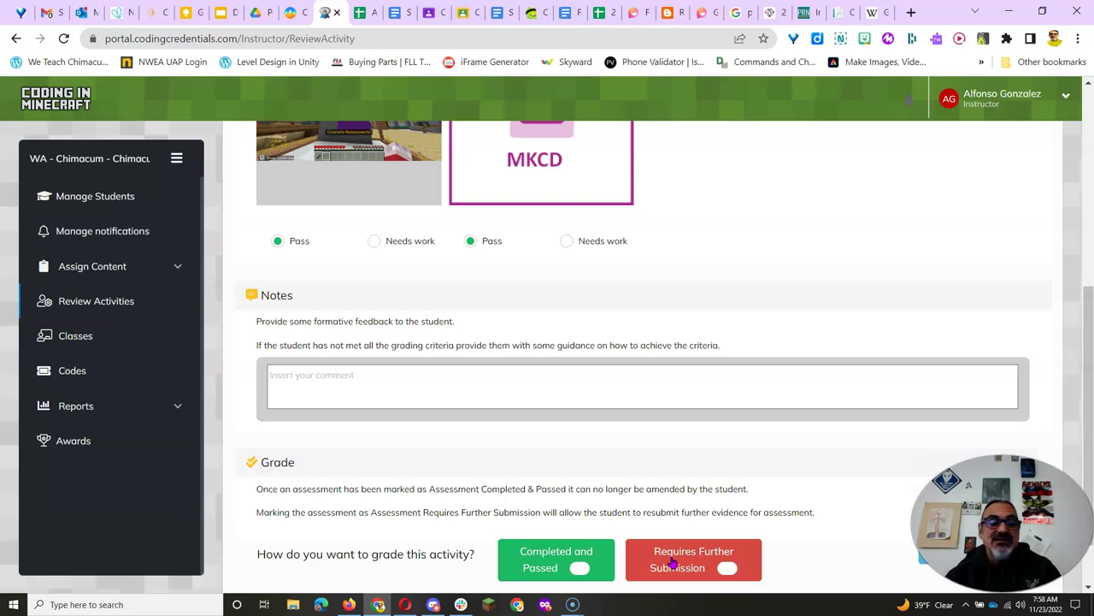
Step: Grade Challenge 4 as Completed and Passed, send it, and return to the Review Activity list
left_click(348, 387)
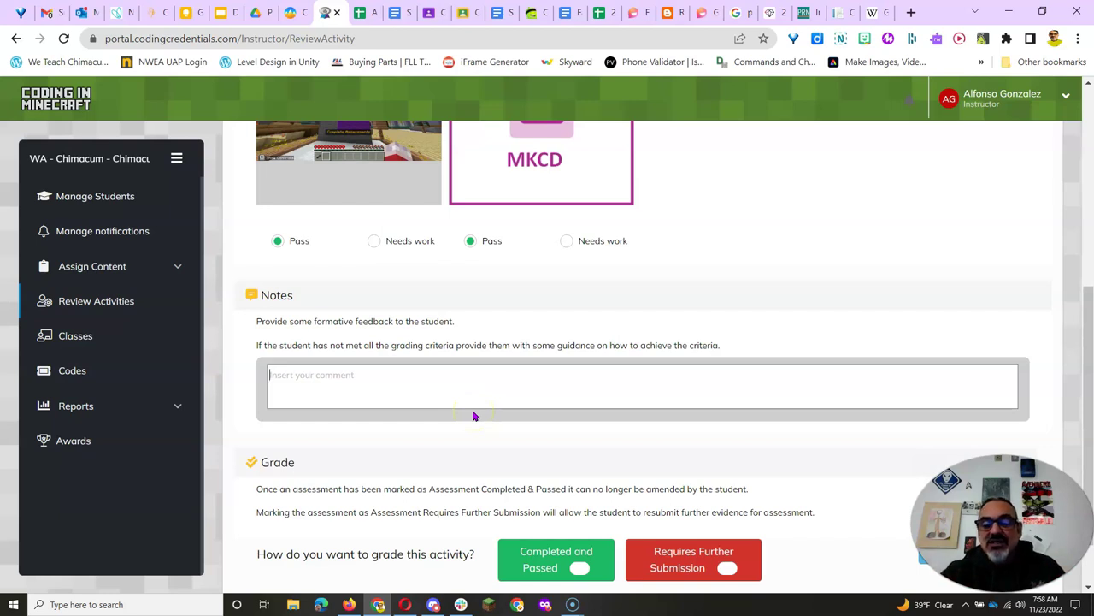
left_click(560, 551)
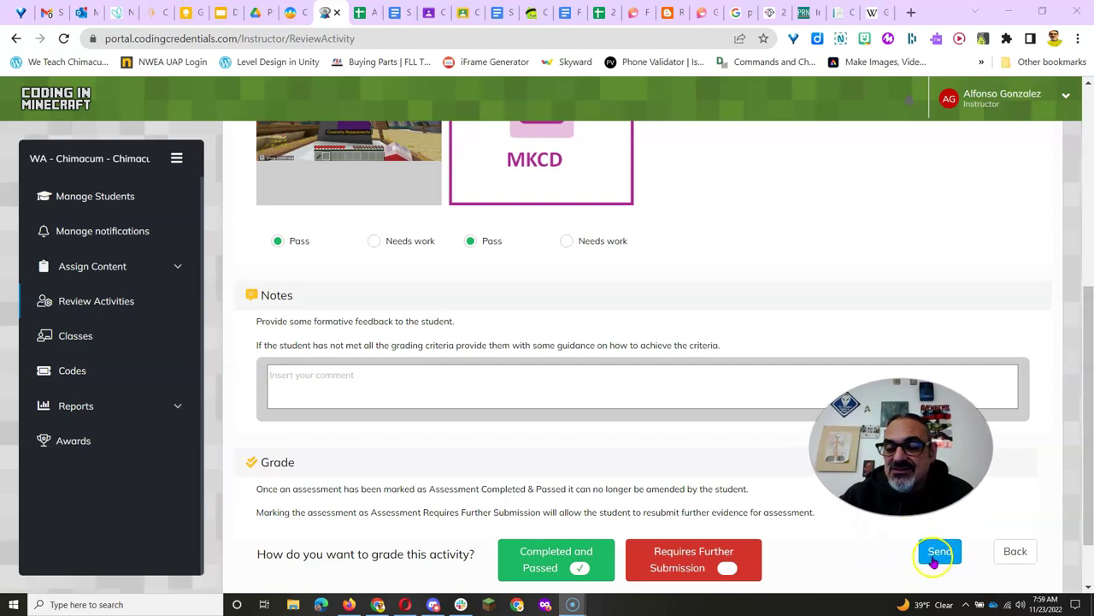
left_click(934, 552)
left_click(1006, 491)
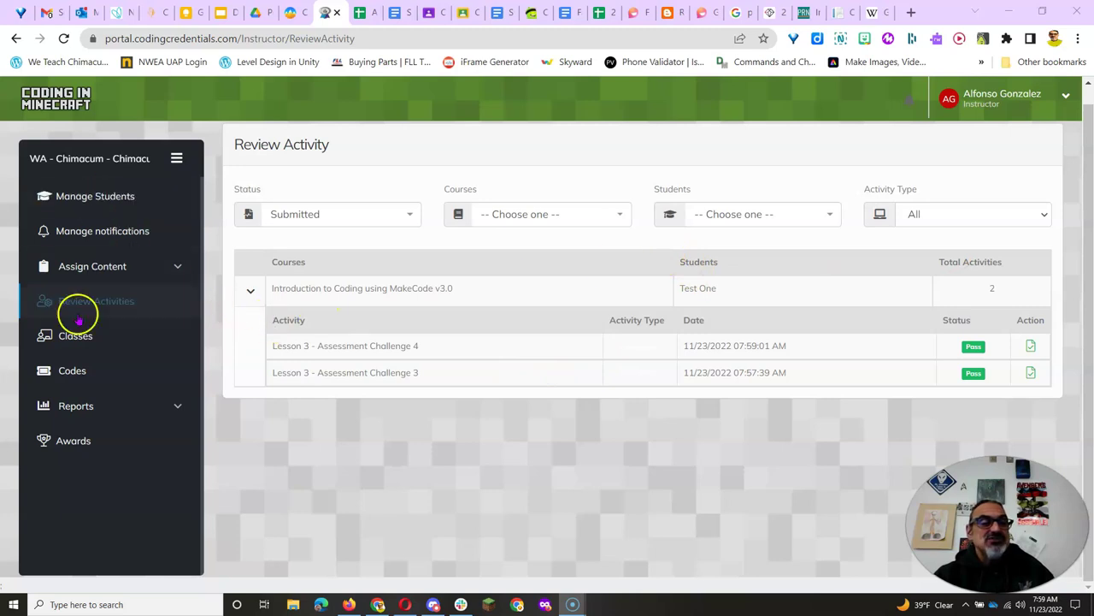
Step: Open Assign Content > Courses and scroll through the 8 available courses
left_click(97, 197)
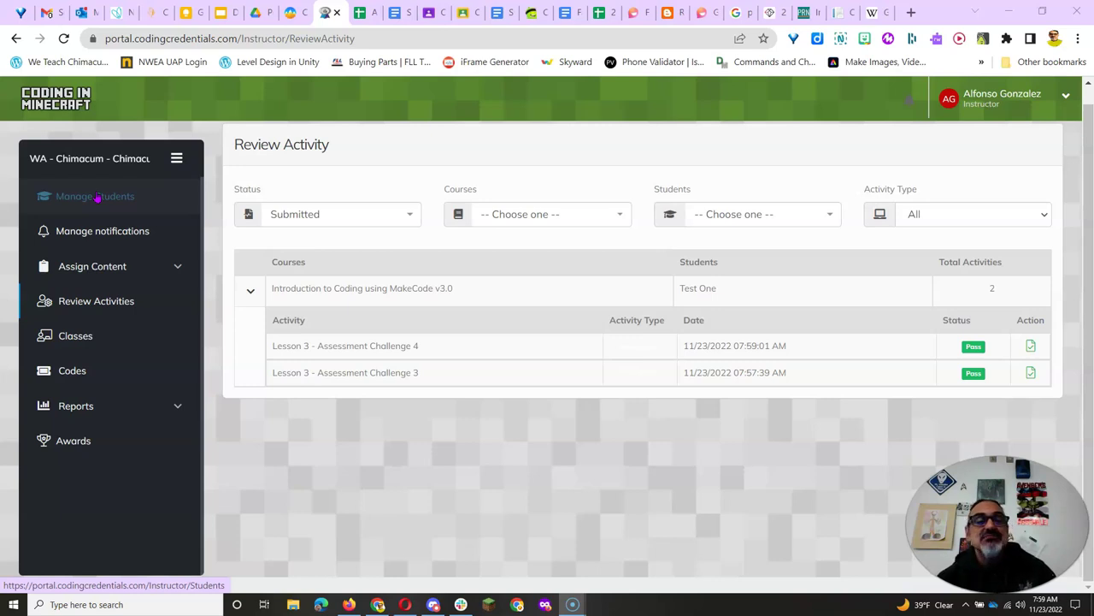
left_click(98, 268)
left_click(90, 327)
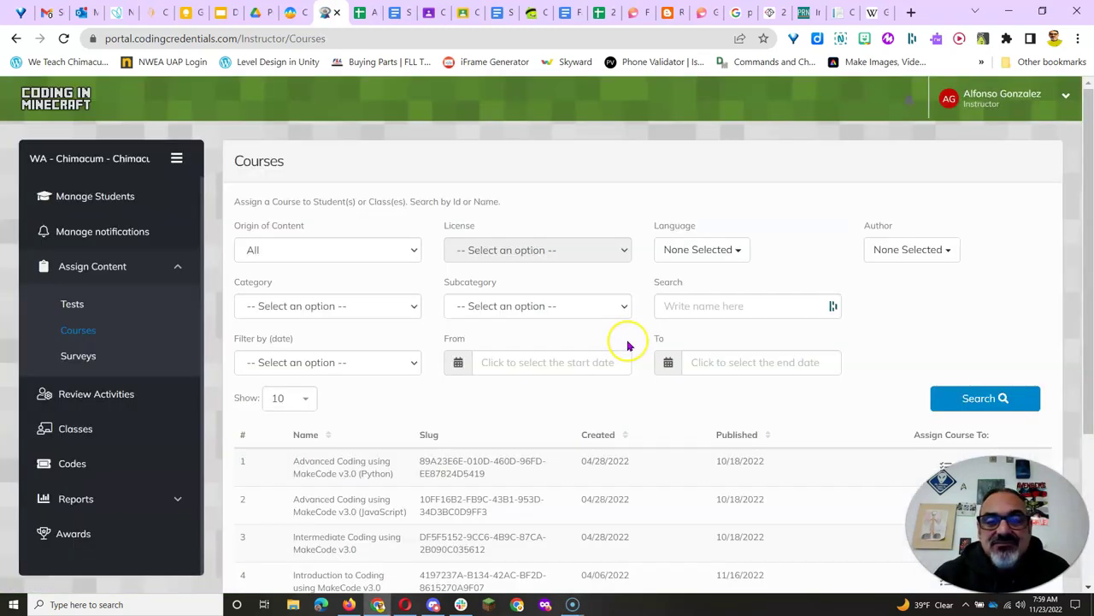
scroll(592, 378, "down", 3)
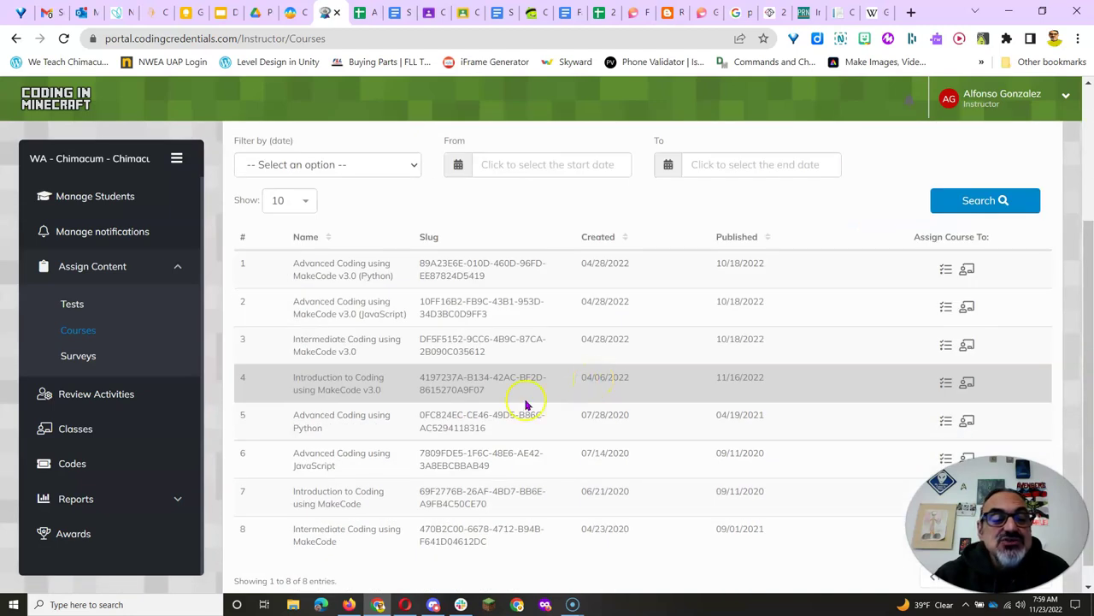